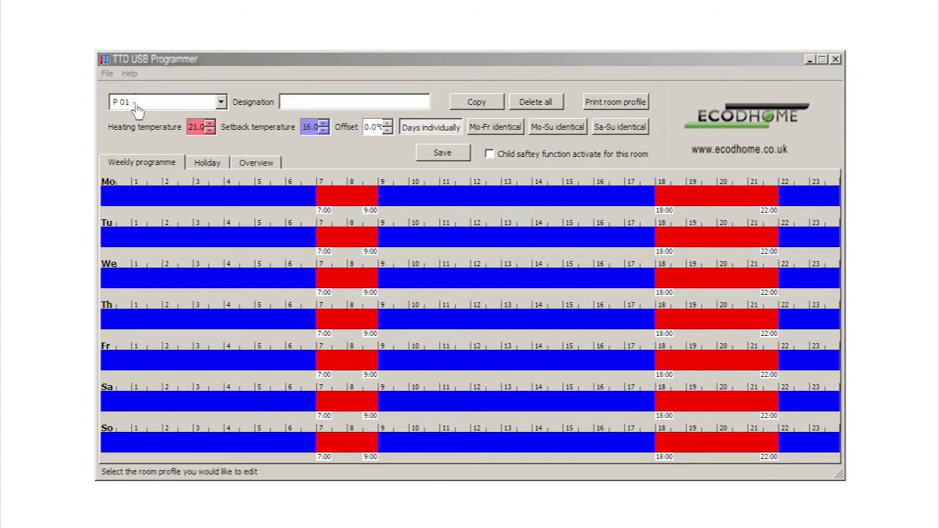
- Use the spinners to give P 01 heating 21.5, setback 16.5 and offset -1.0
click(209, 123)
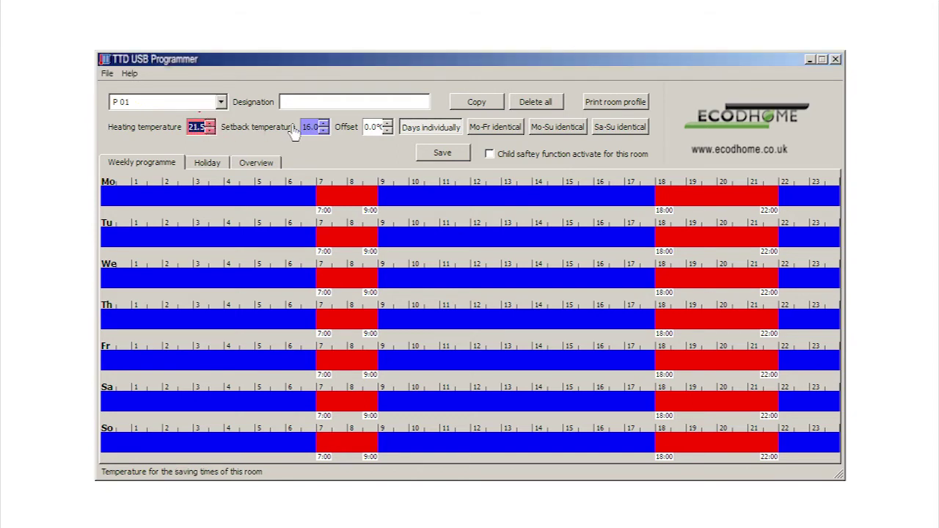
click(323, 129)
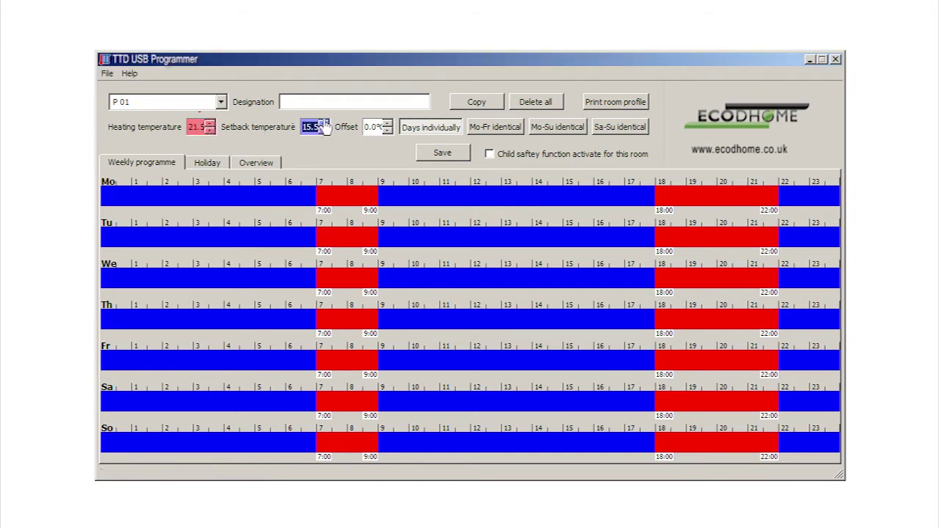
click(322, 124)
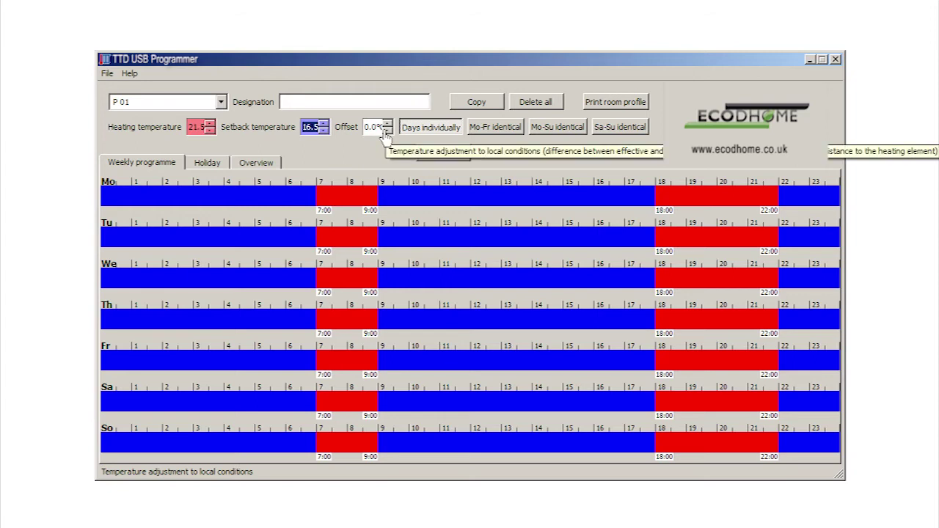
click(383, 130)
click(383, 130)
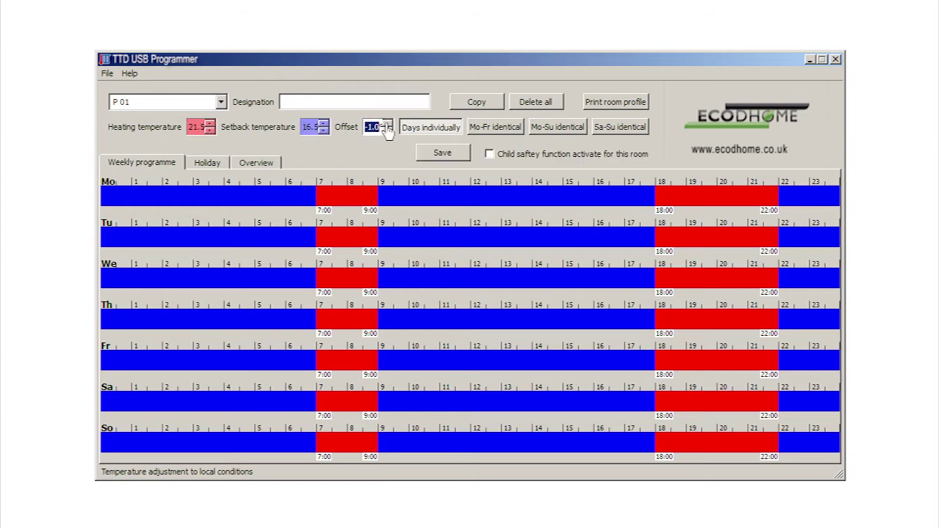
click(387, 124)
click(386, 131)
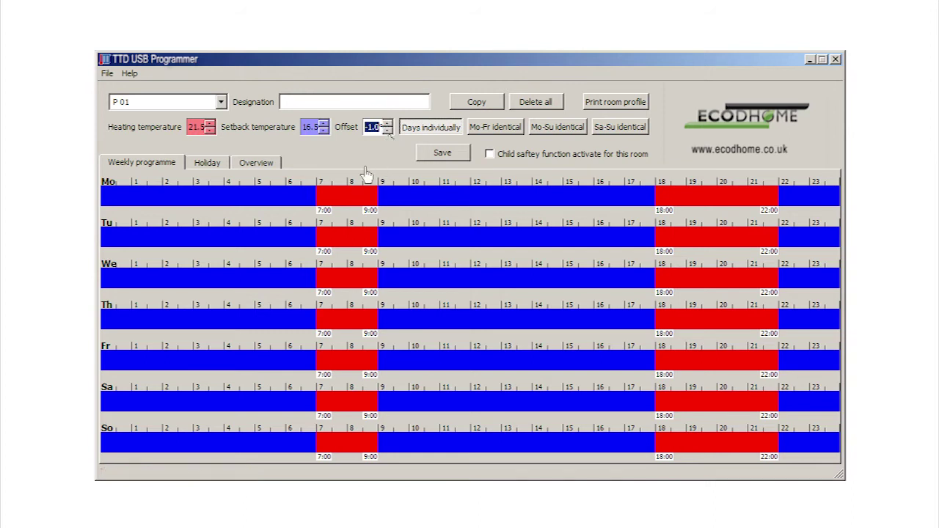
- Adjust Monday's morning heating bar so it starts at 6:30 and ends at 9:10
double_click(314, 202)
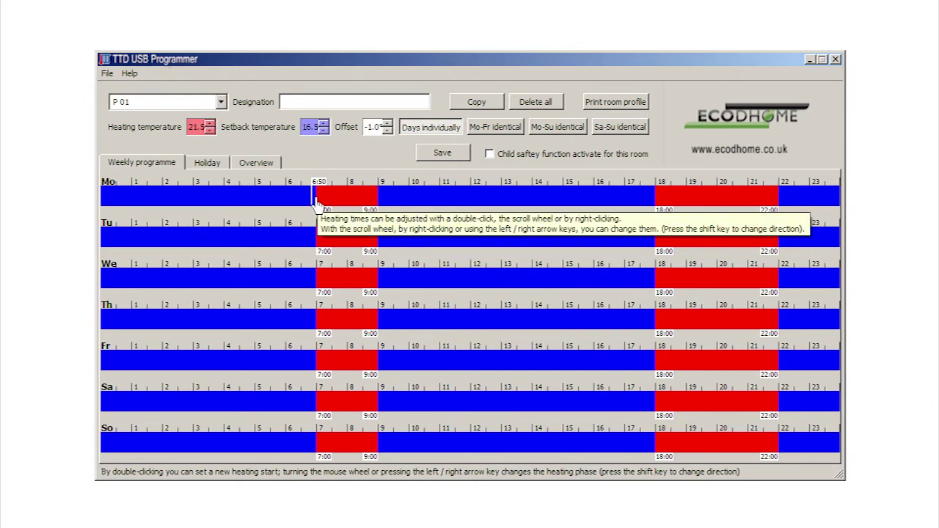
scroll(315, 202, up, 1)
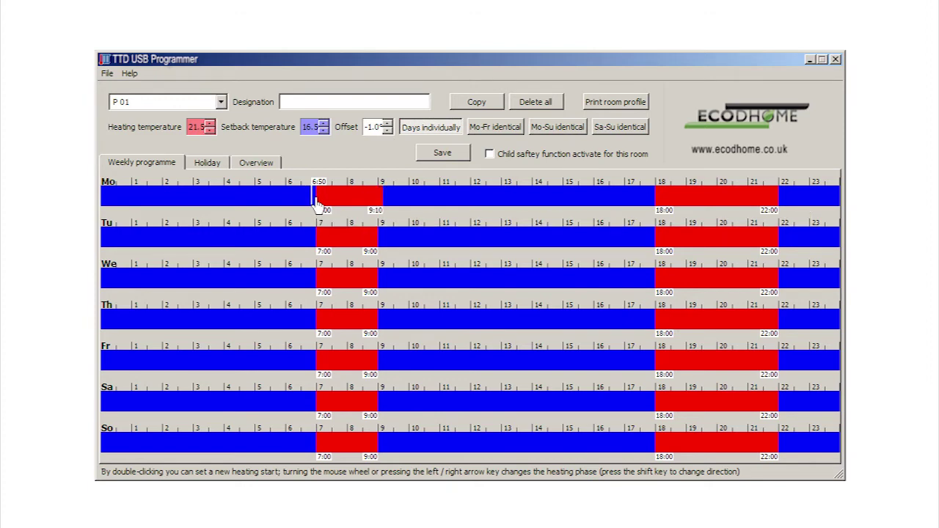
scroll(315, 202, down, 1)
scroll(317, 203, down, 1)
scroll(316, 203, up, 1)
double_click(314, 199)
scroll(317, 203, down, 2)
scroll(317, 204, down, 1)
scroll(317, 203, up, 1)
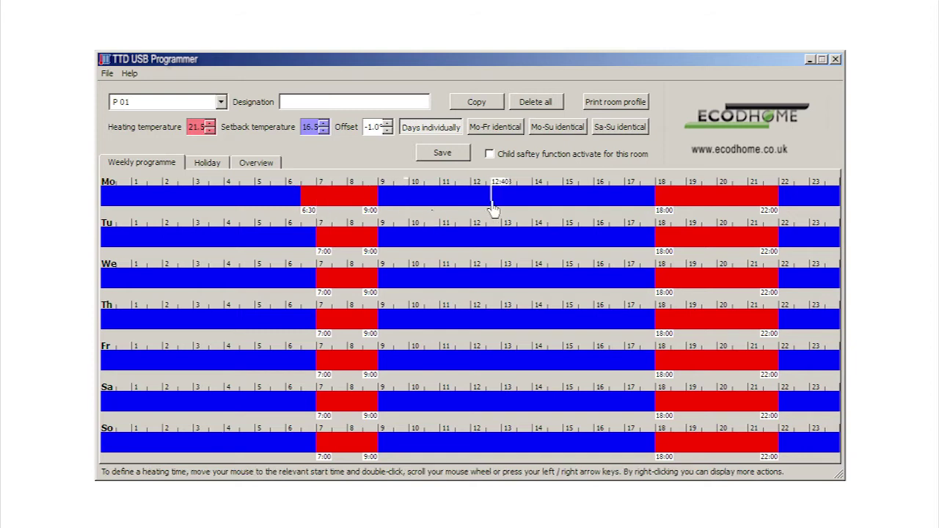
scroll(370, 198, up, 1)
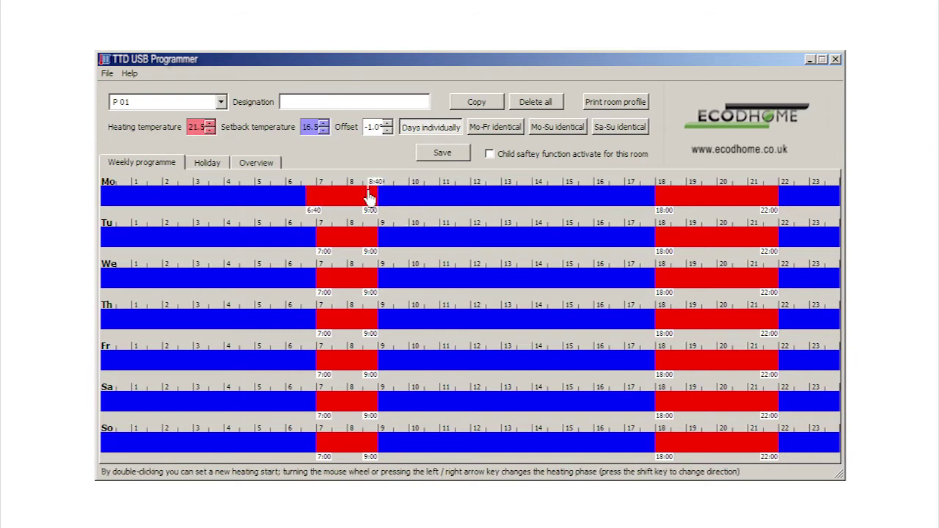
scroll(370, 198, down, 1)
scroll(370, 198, up, 1)
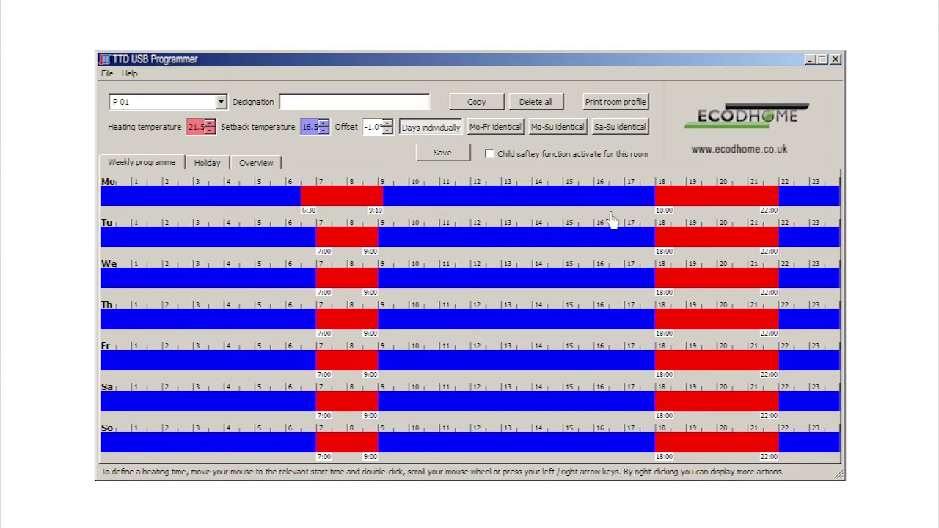
double_click(479, 206)
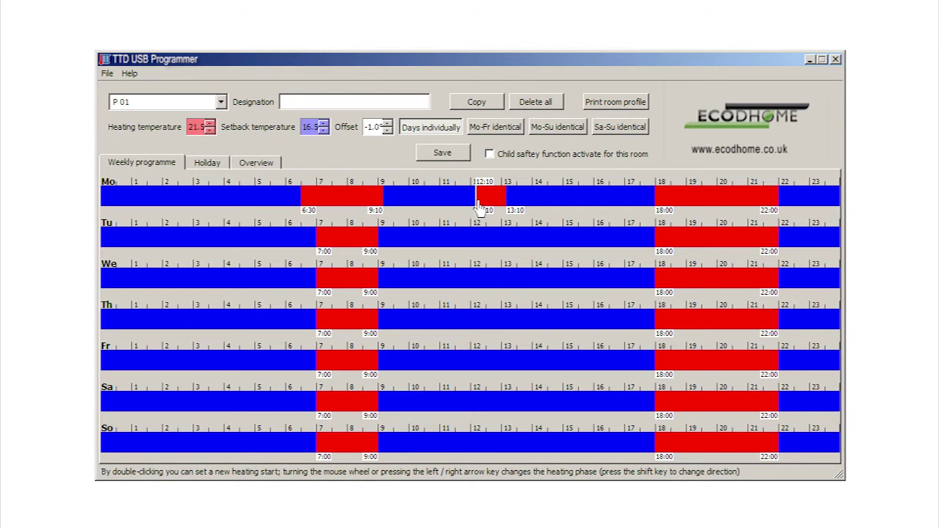
scroll(478, 204, up, 1)
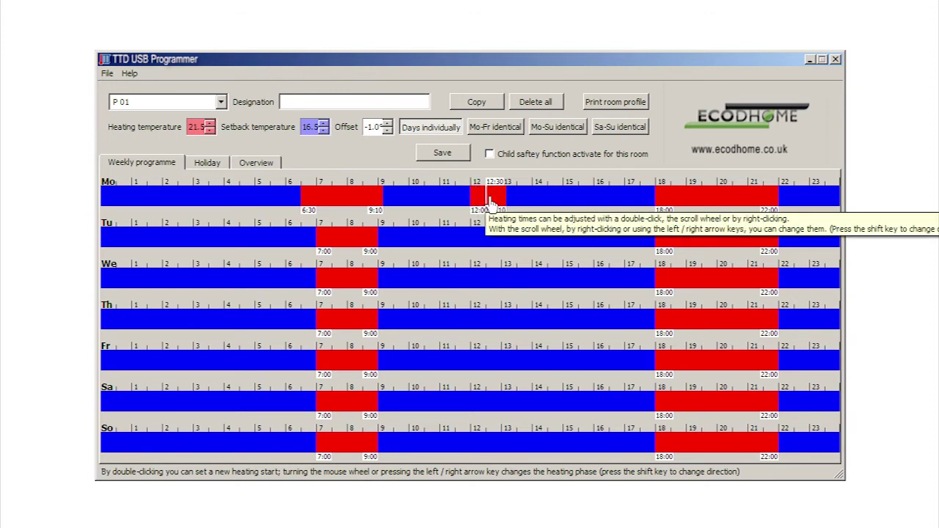
right_click(491, 202)
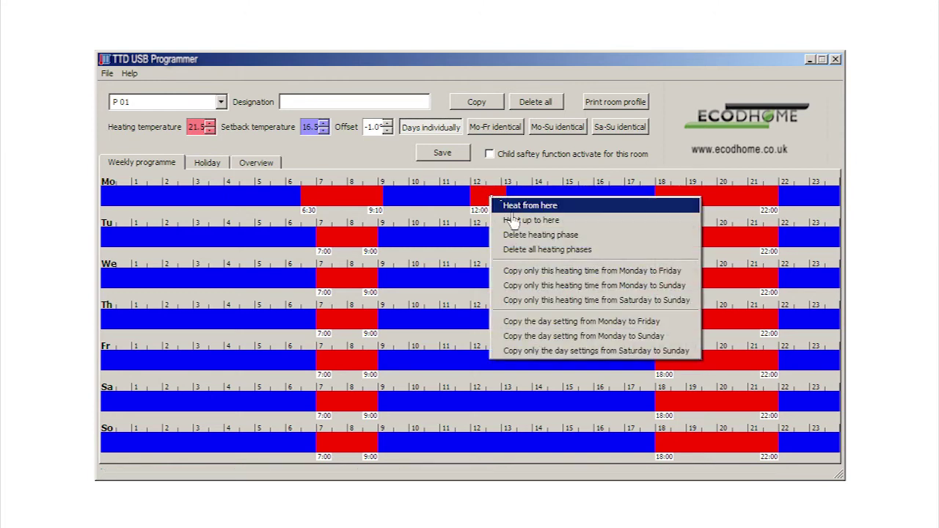
click(522, 236)
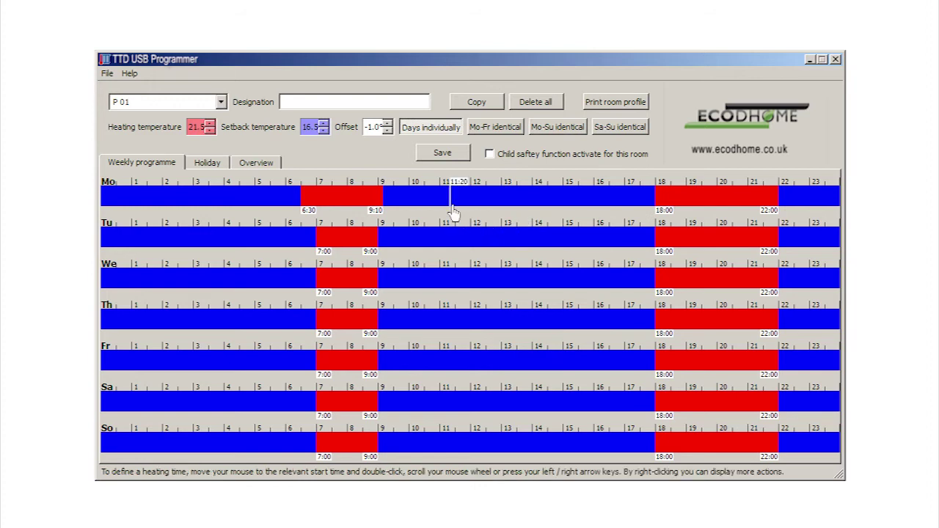
- Group Mo–Fr and add heating periods: weekdays 12:30–13:30, Saturday 11:20–12:20, Sunday 15:00–16:00
click(493, 132)
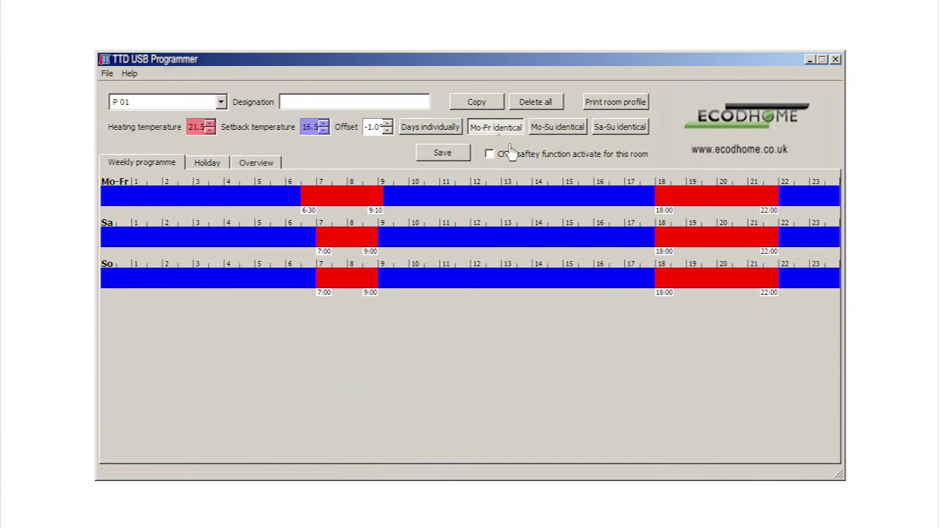
double_click(489, 197)
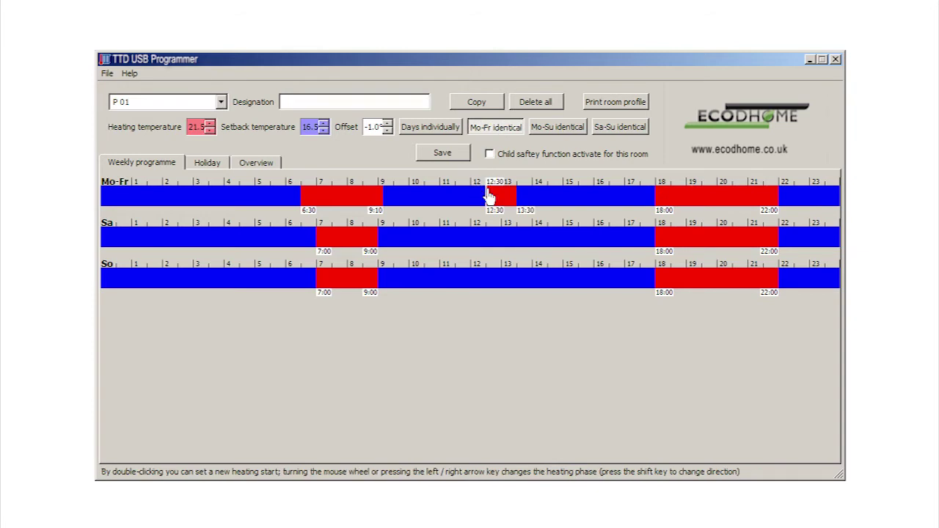
double_click(451, 236)
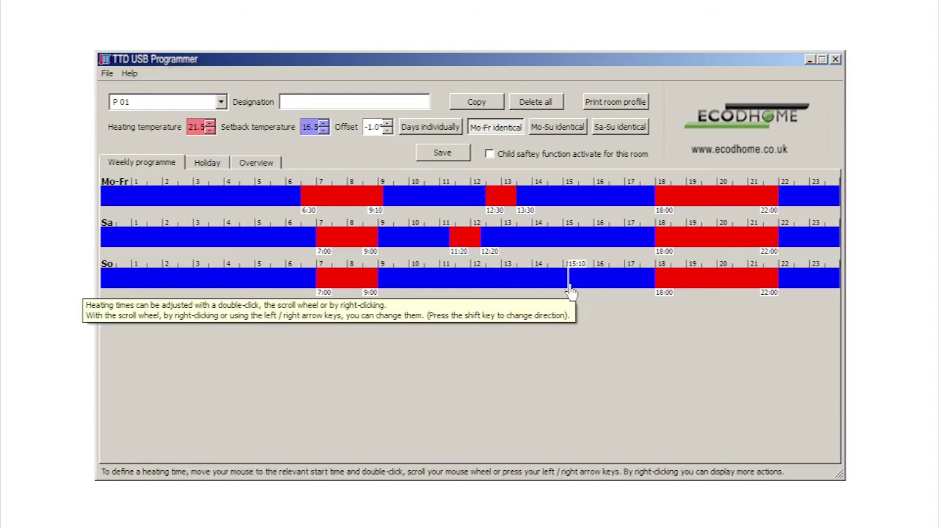
double_click(567, 291)
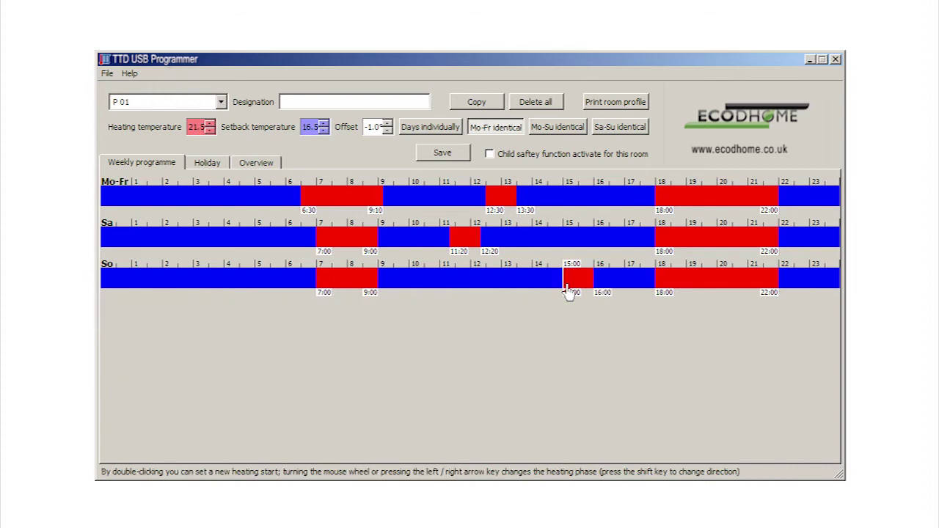
- Use a shared Sa-So schedule, delete its 12:30–13:30 period, add 15:00–16:40
click(559, 138)
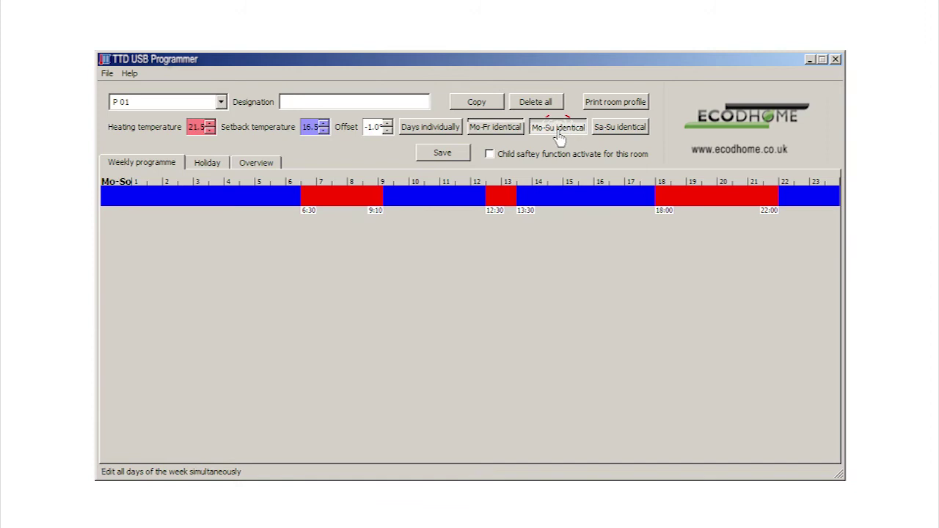
click(505, 139)
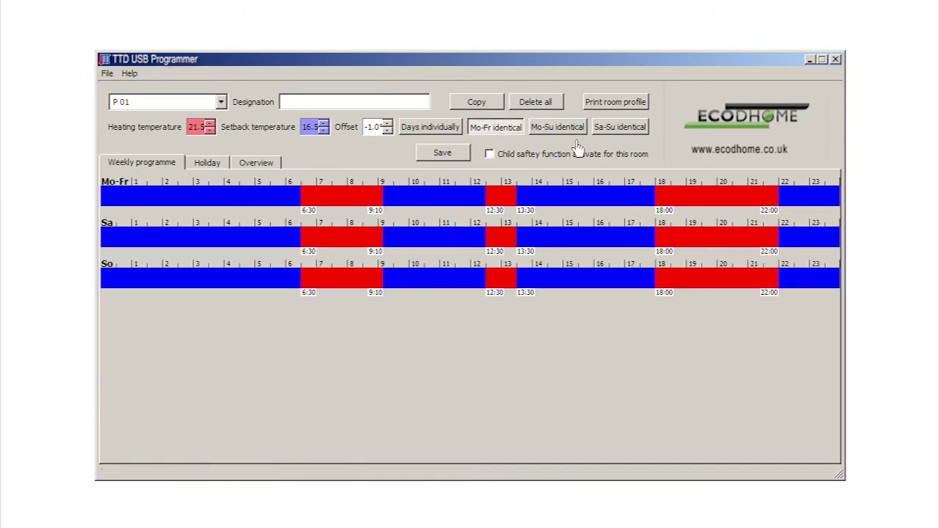
click(615, 129)
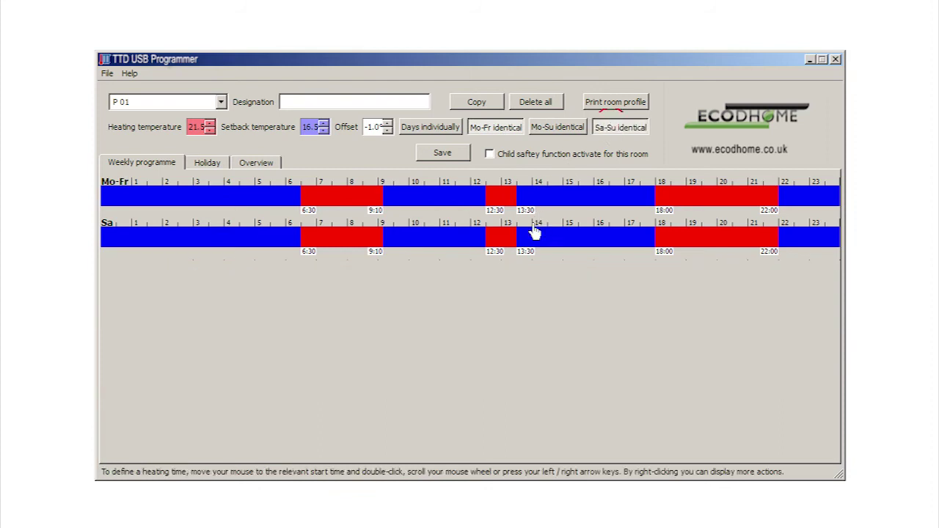
right_click(509, 237)
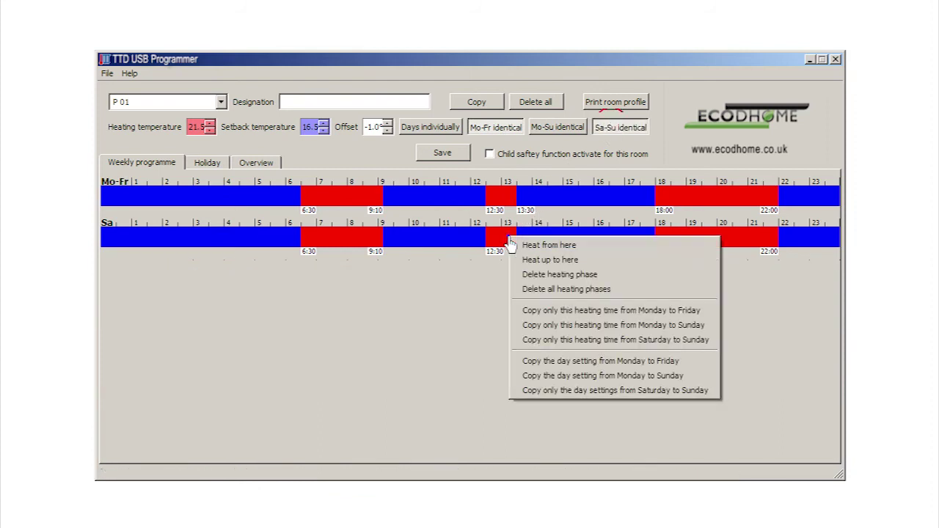
click(549, 277)
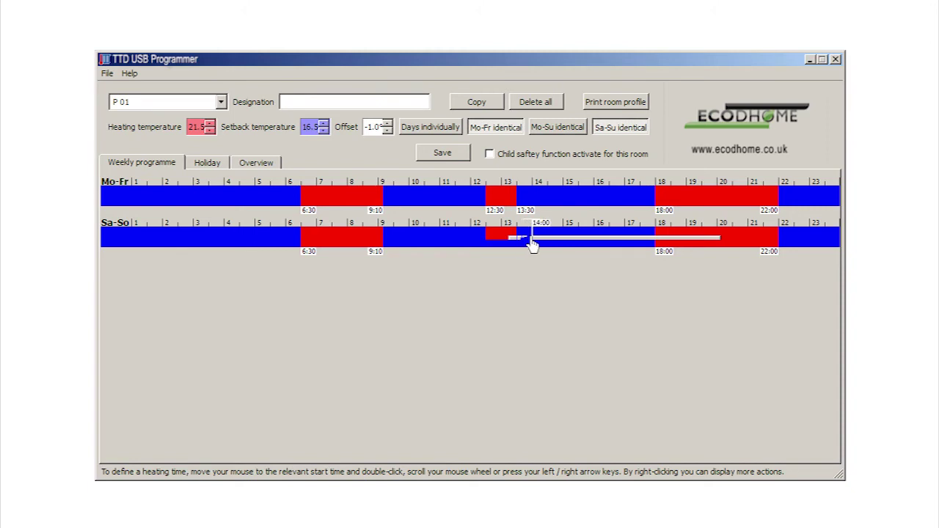
double_click(583, 238)
scroll(583, 239, down, 2)
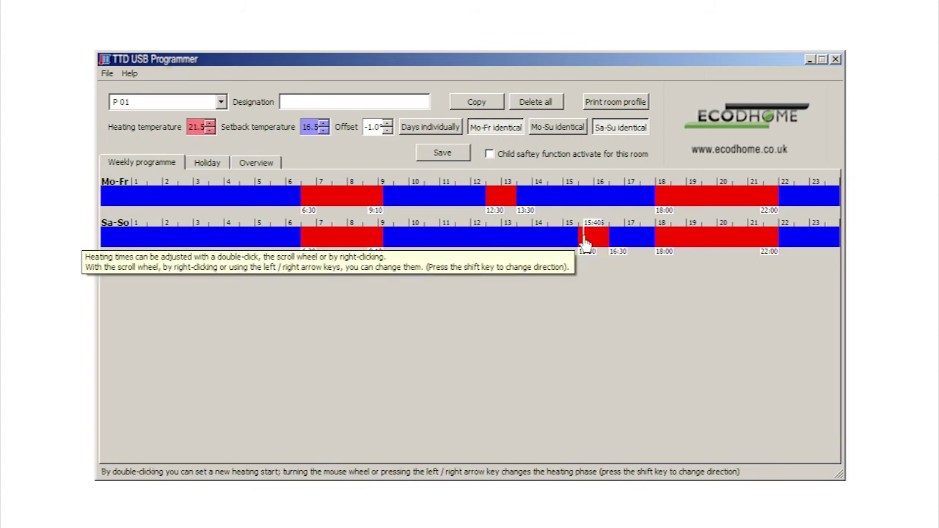
- Enable the child lock, enter designation 'Children room', and save profiles to the programming stick
click(489, 155)
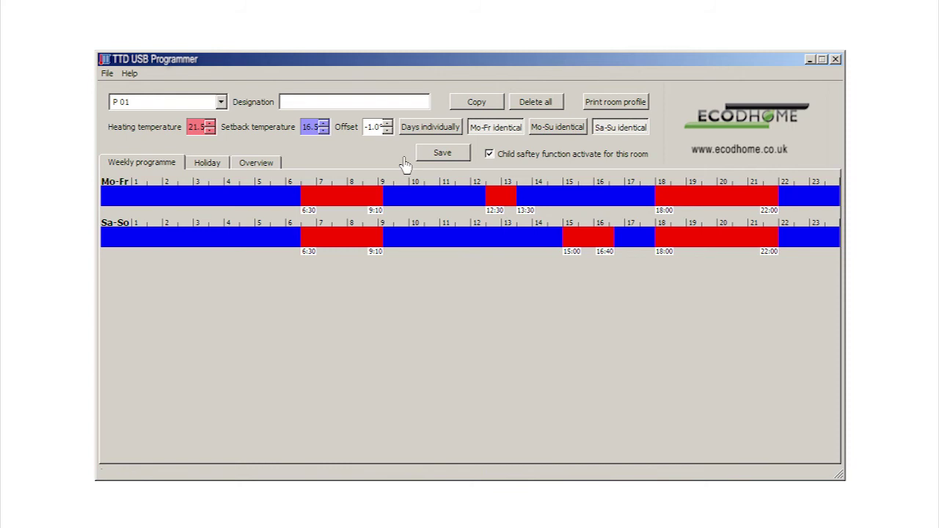
click(293, 107)
click(293, 107)
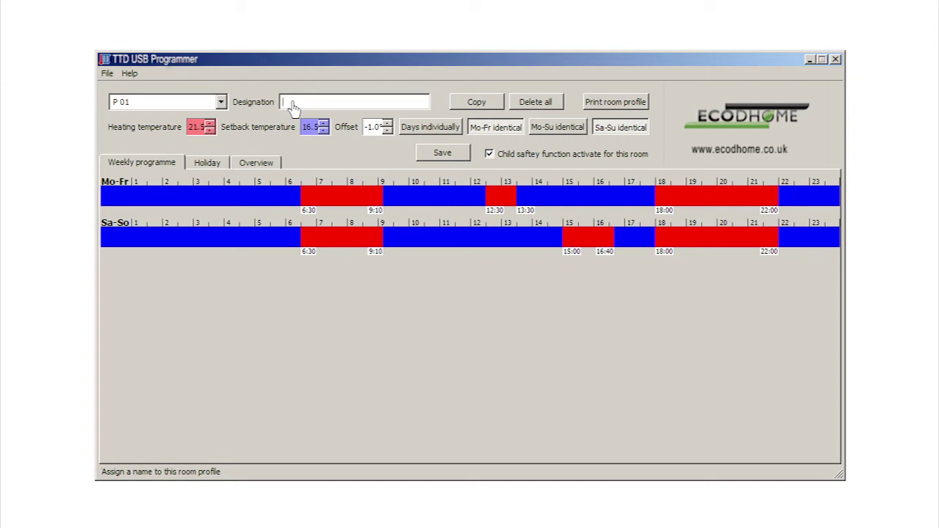
text(Chil)
text(dren)
text( room)
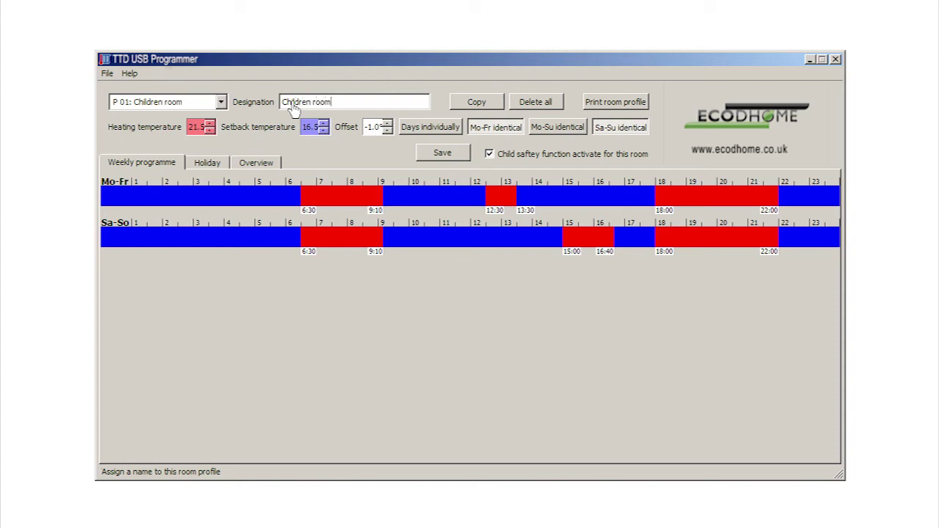
click(442, 158)
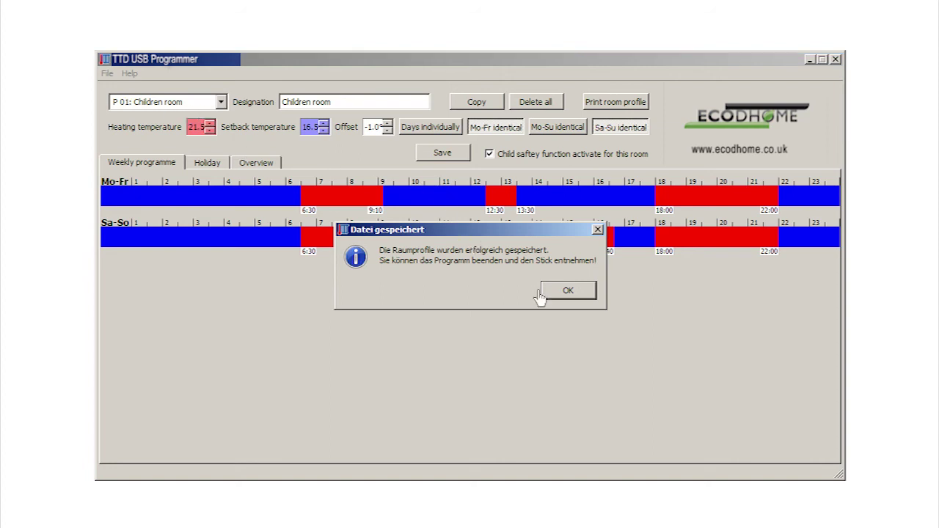
click(569, 293)
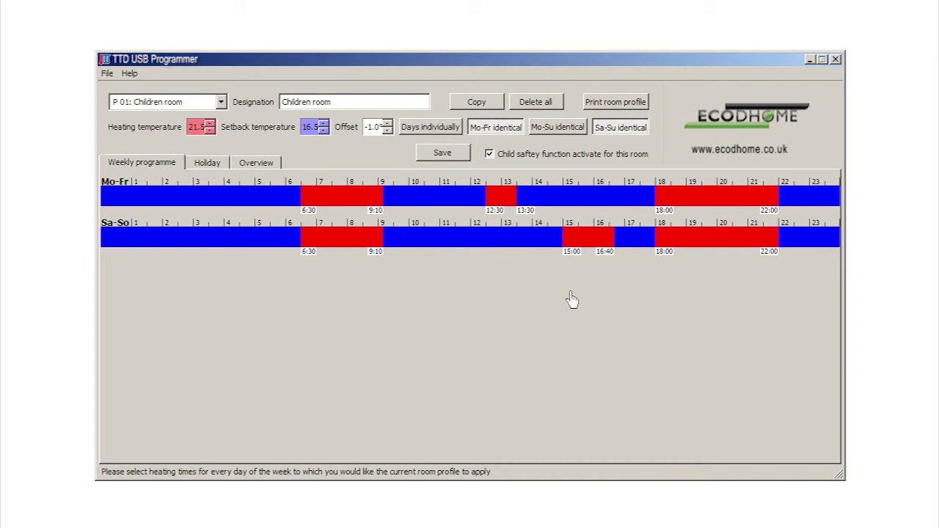
- Look at the empty P 02 profile, then reselect P 01: Children room
click(223, 103)
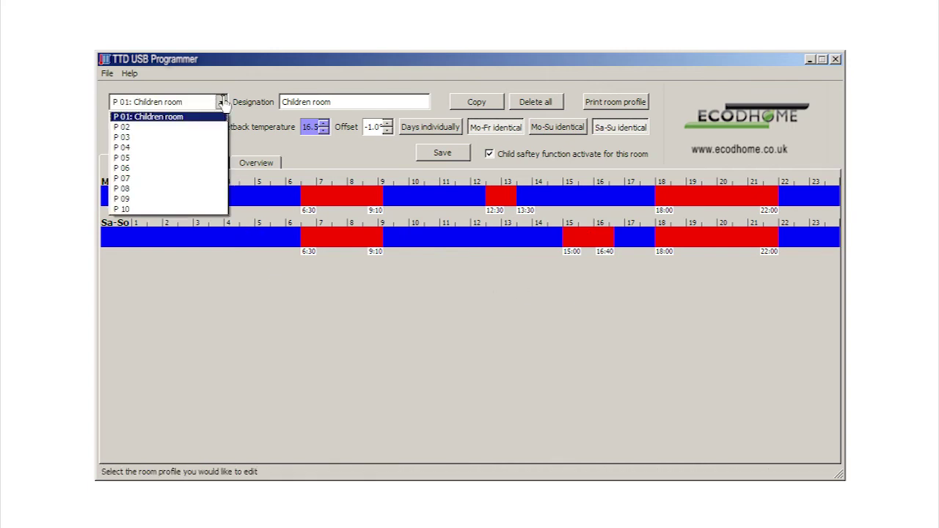
click(195, 129)
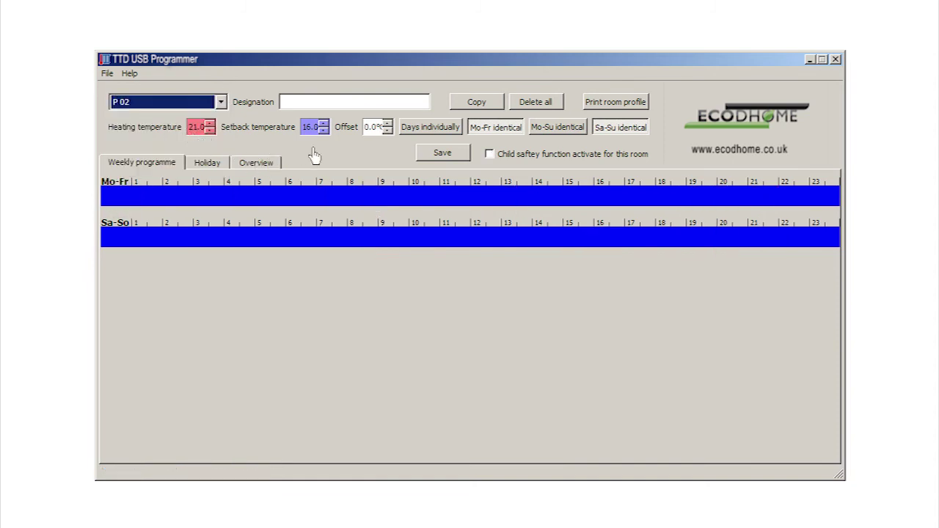
click(221, 104)
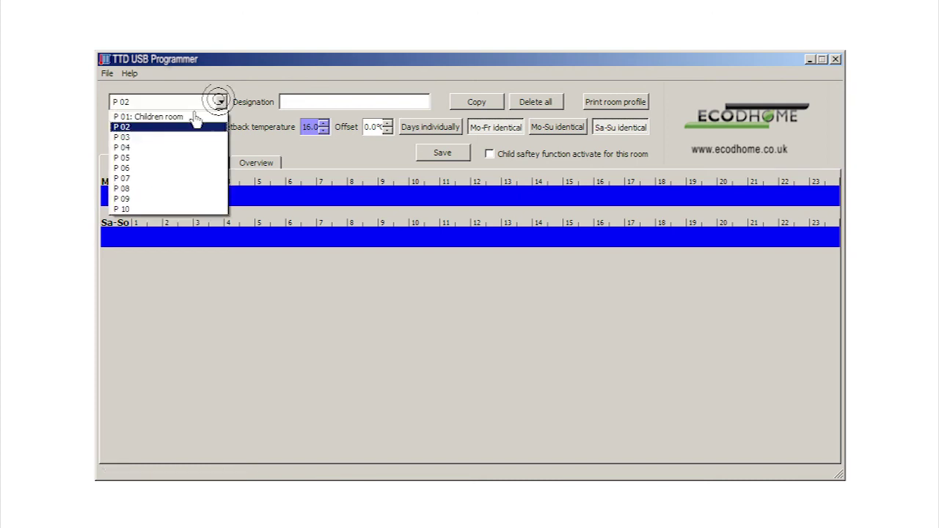
click(185, 119)
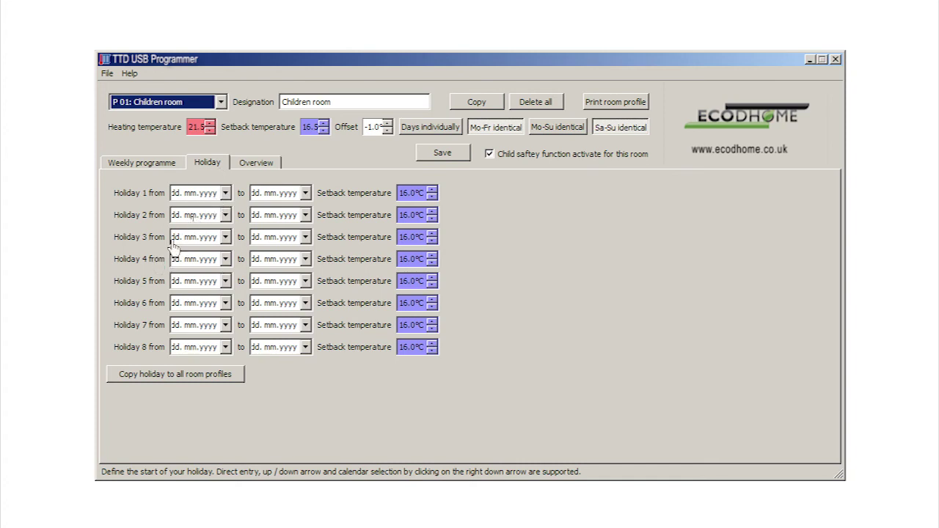
- Set holiday 1 to 22/12/2013–28/12/2013 at 17.0°C and view the Overview page
click(225, 193)
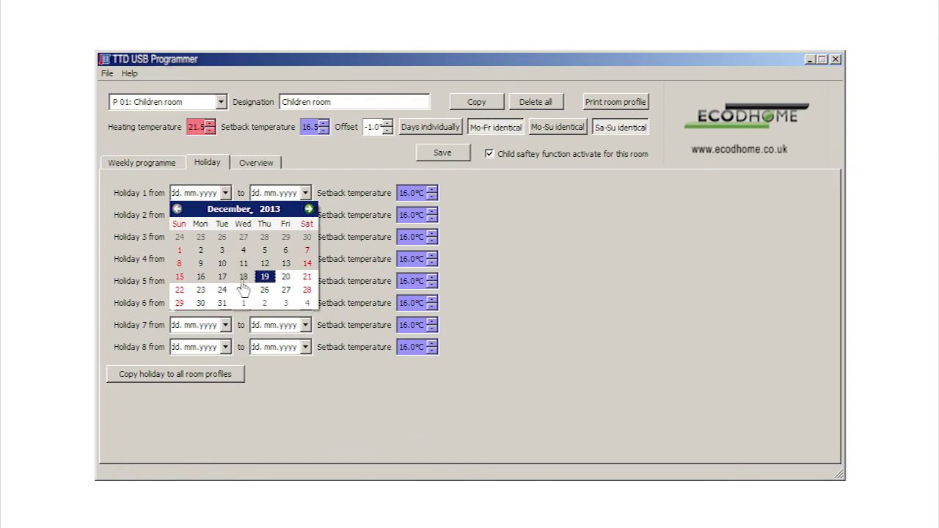
key(Escape)
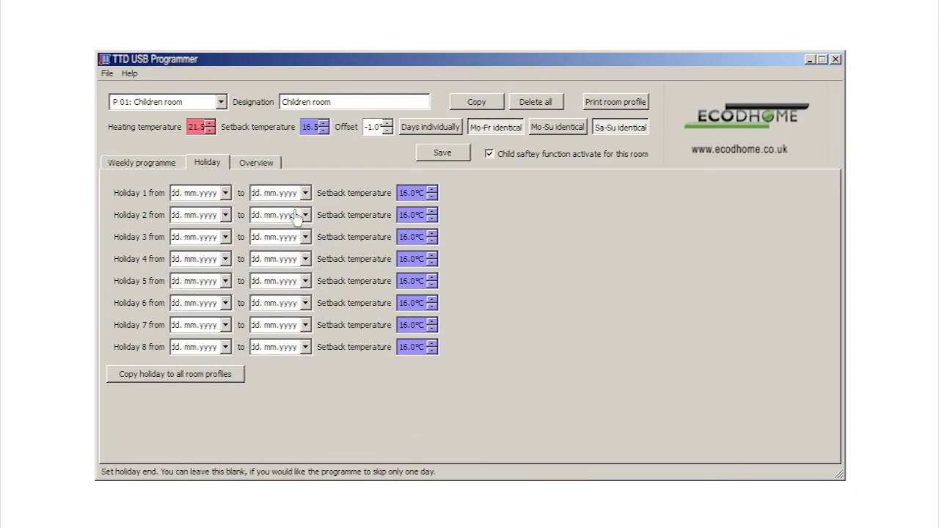
click(225, 192)
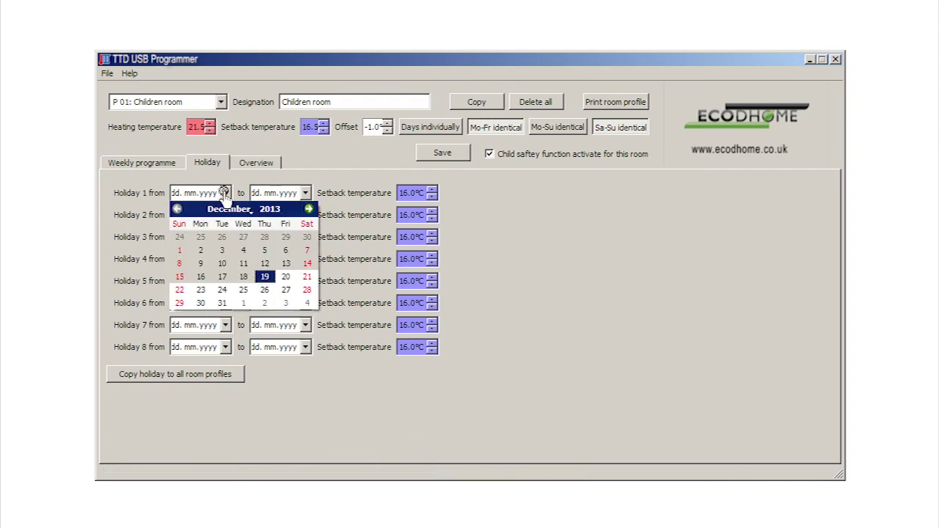
click(200, 291)
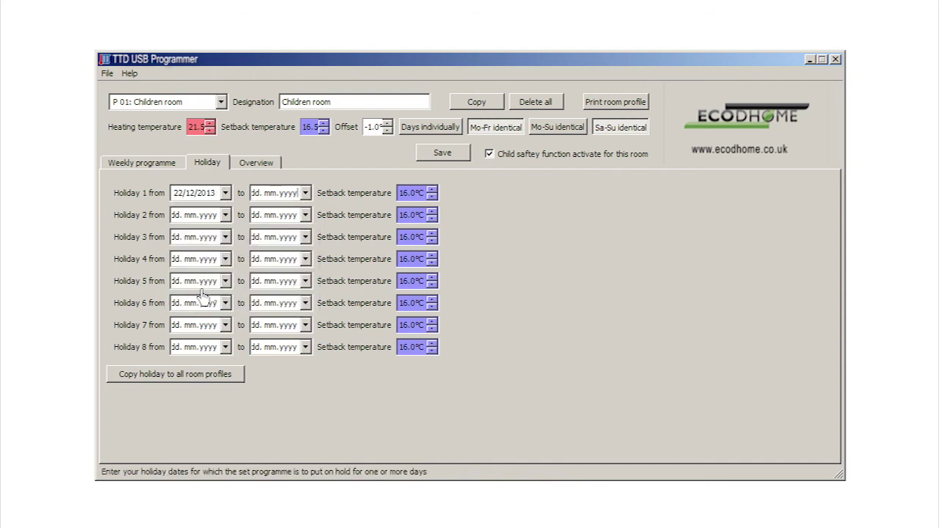
click(304, 192)
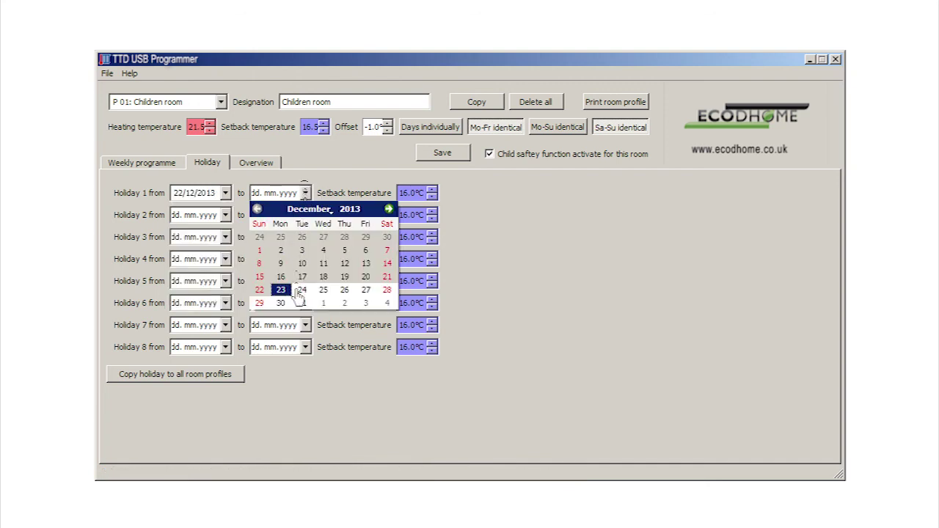
click(386, 290)
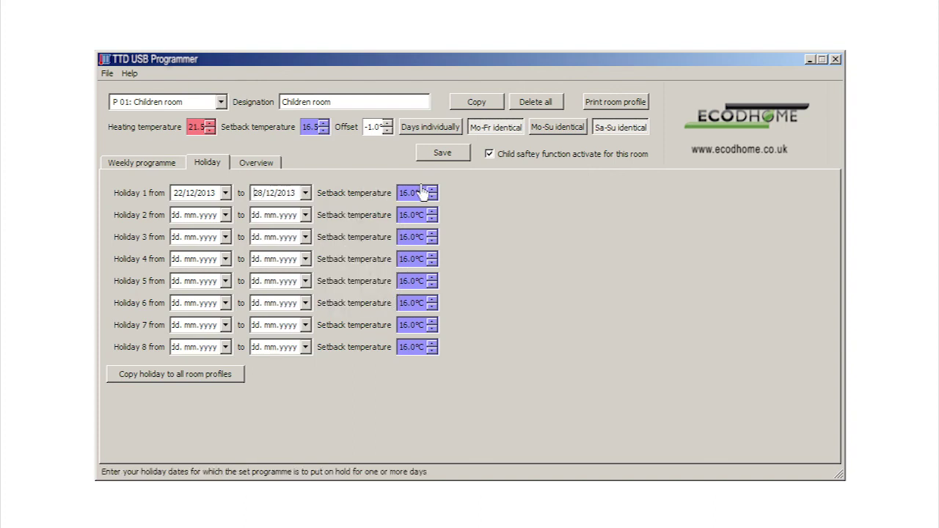
scroll(422, 191, up, 2)
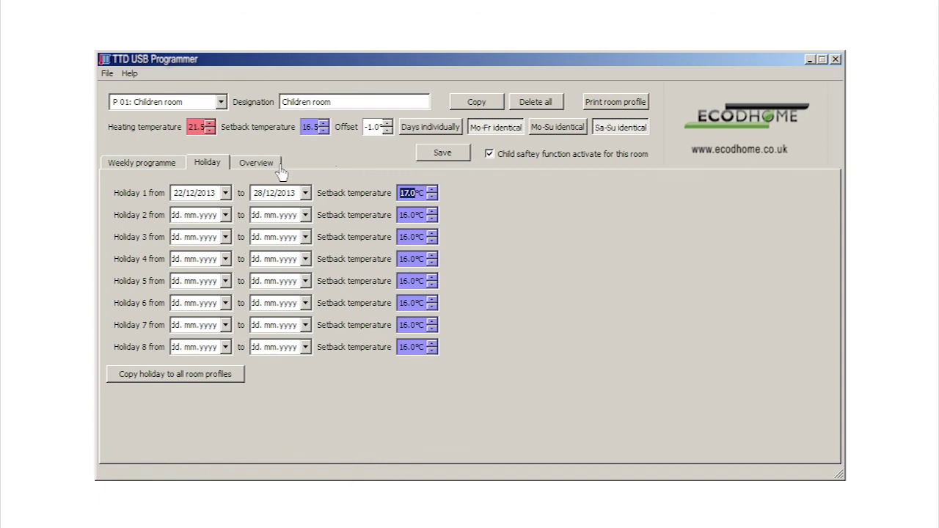
click(258, 168)
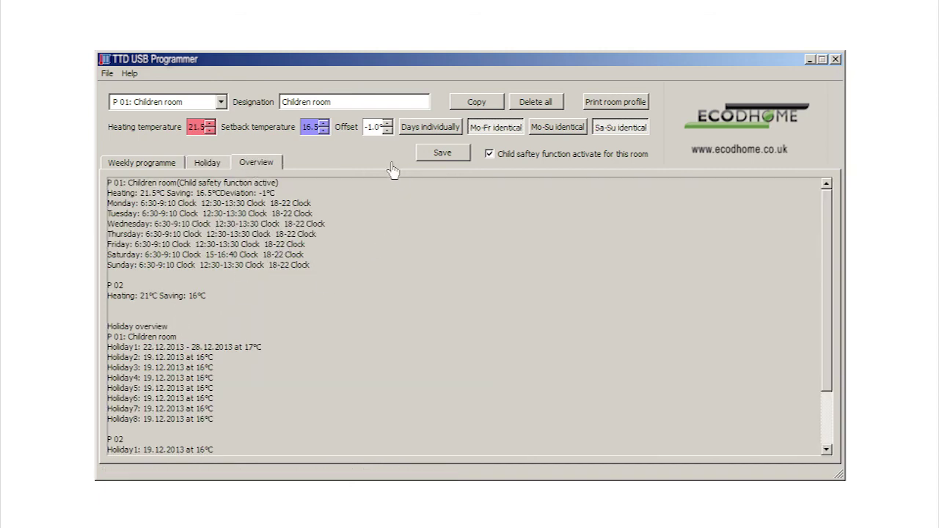
click(603, 105)
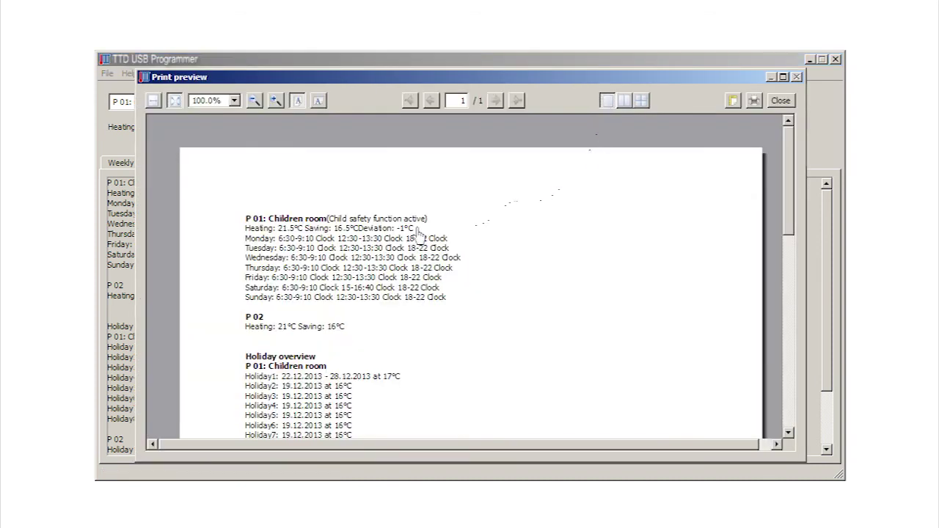
scroll(514, 316, down, 5)
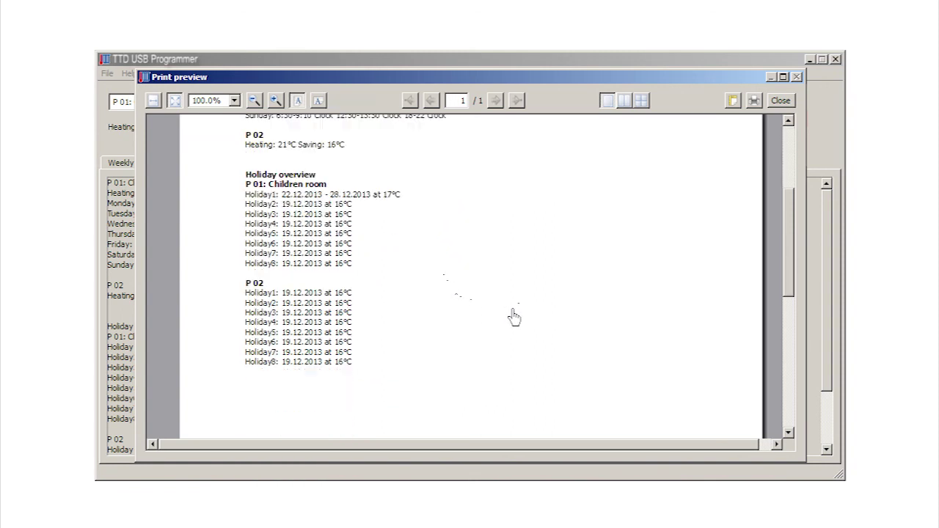
scroll(520, 315, up, 5)
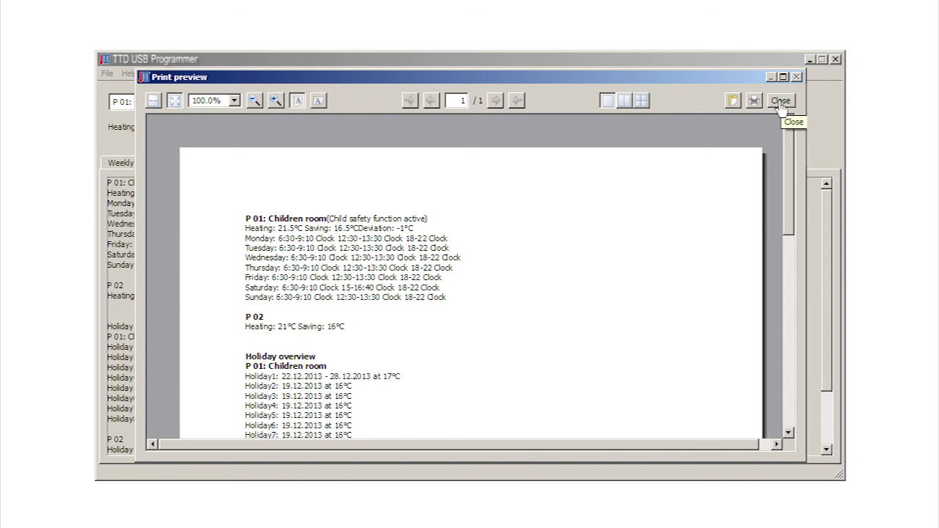
click(780, 106)
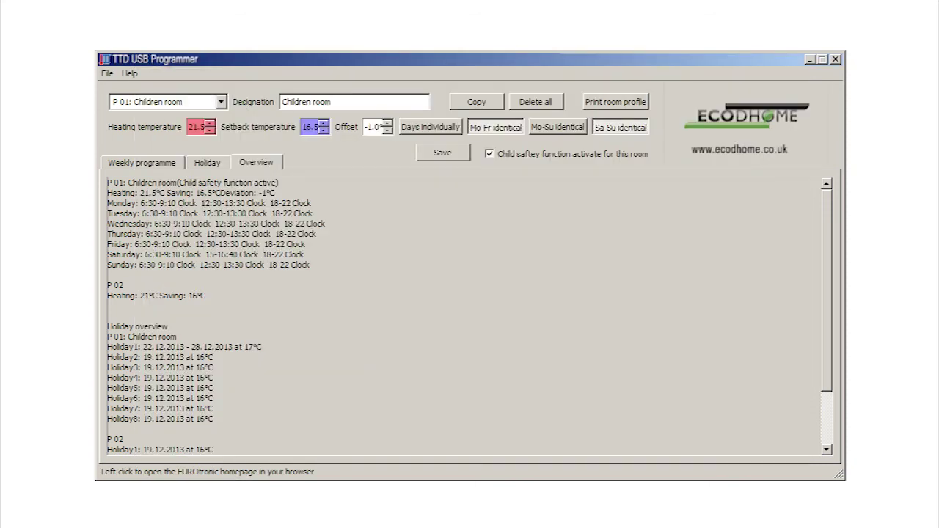